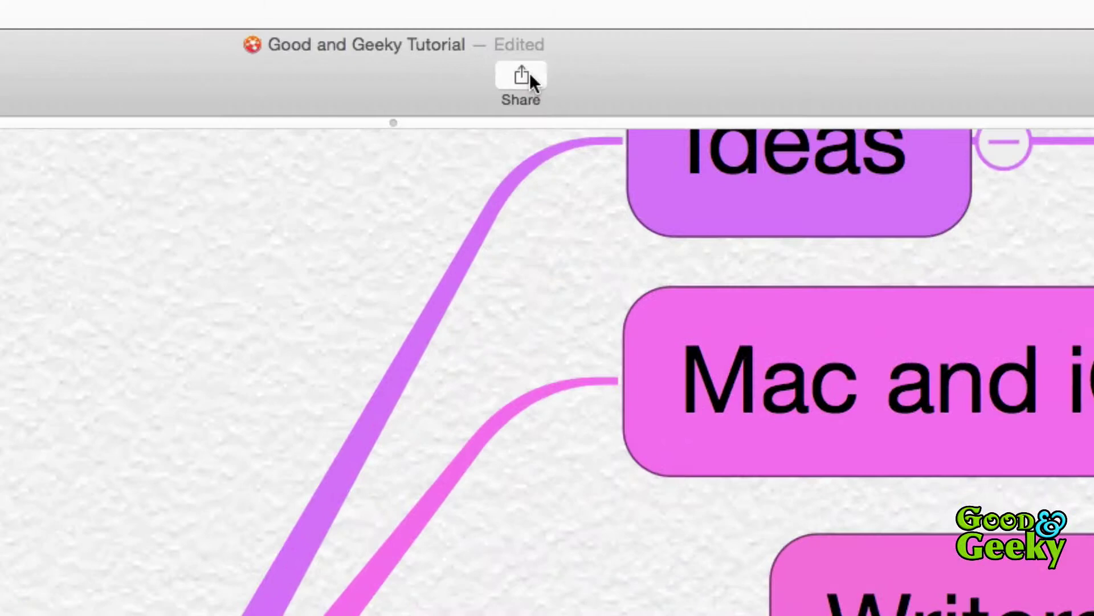
Step: Open the Share export sheet for the Good and Geeky Tutorial map from the File menu
{"action": "left_click", "coordinate": [529, 76]}
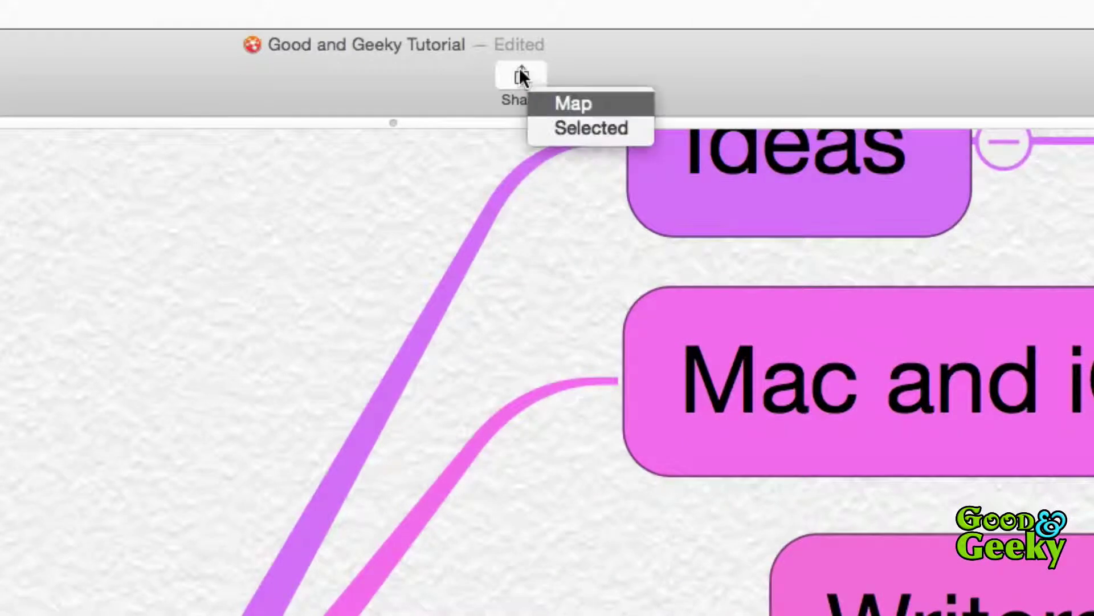
{"action": "left_click", "coordinate": [603, 65]}
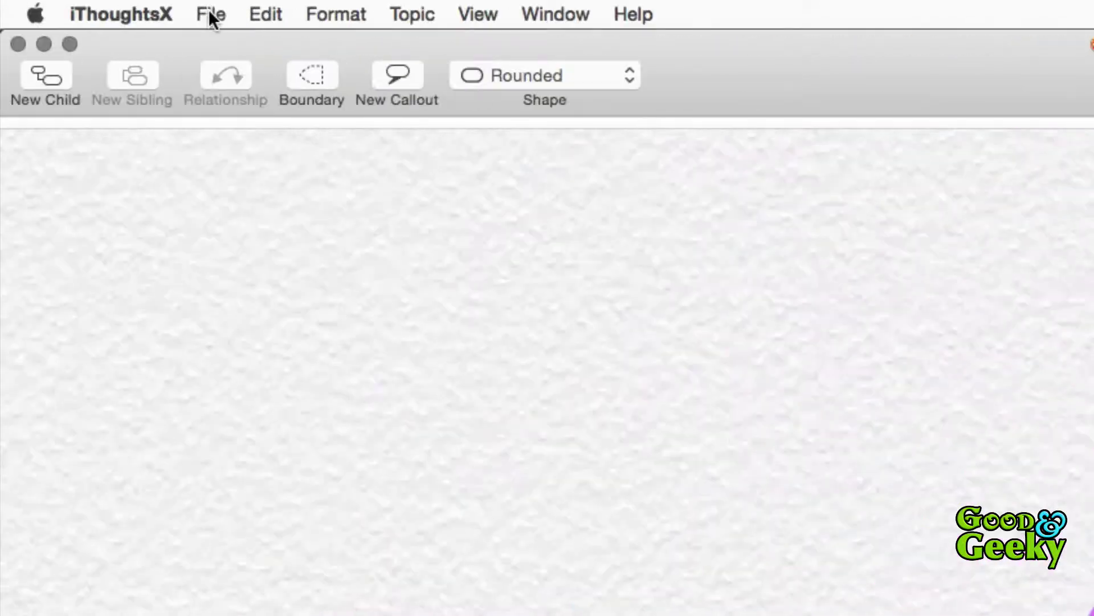
{"action": "left_click", "coordinate": [209, 12]}
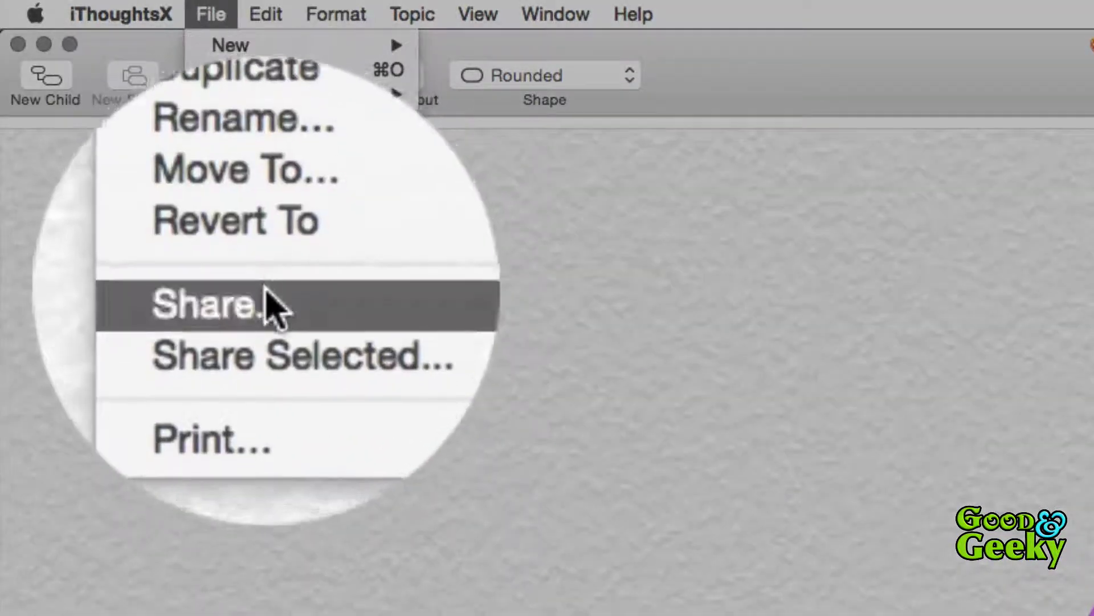
{"action": "left_click", "coordinate": [273, 297]}
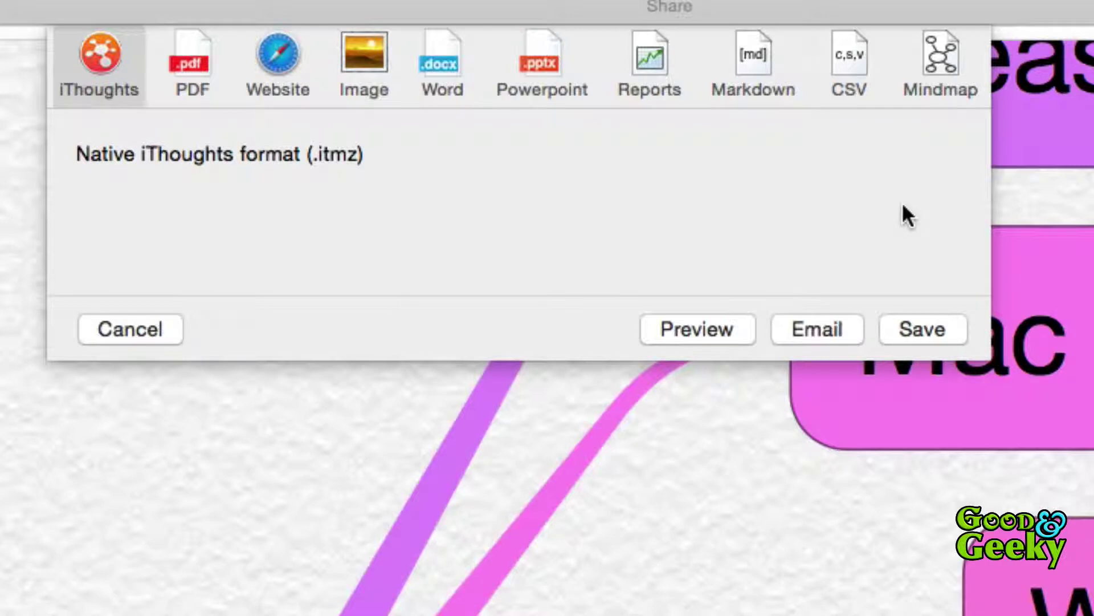
Step: Pick the Mindmap export category, keeping OPML as the desktop format
{"action": "left_click", "coordinate": [940, 63]}
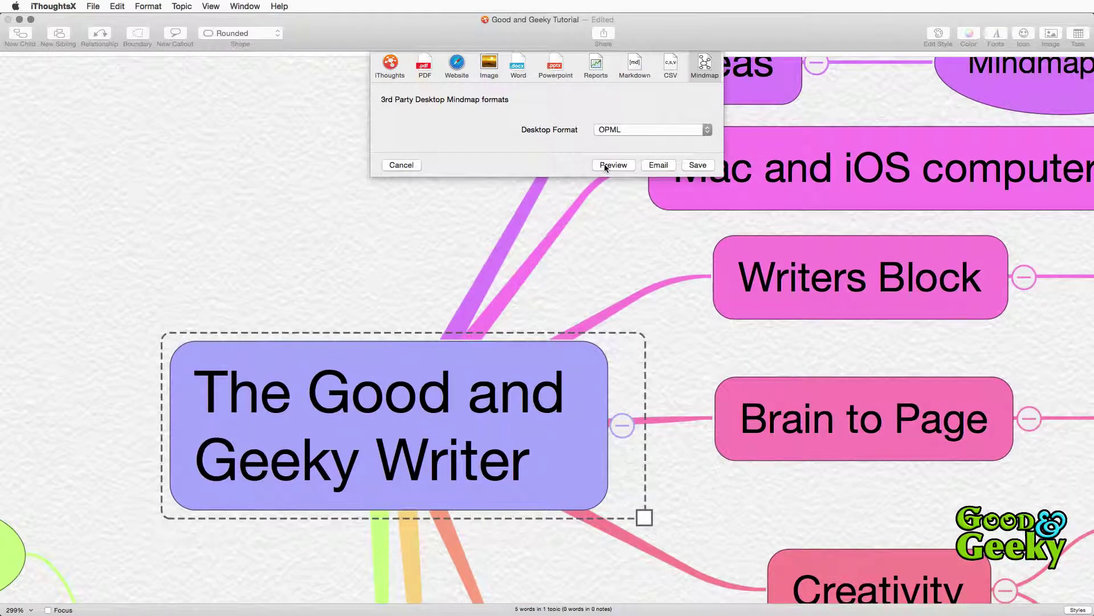
Step: Preview the OPML export in Cloud Outliner as 'The Good and Geeky Writer 3'
{"action": "left_click", "coordinate": [605, 165]}
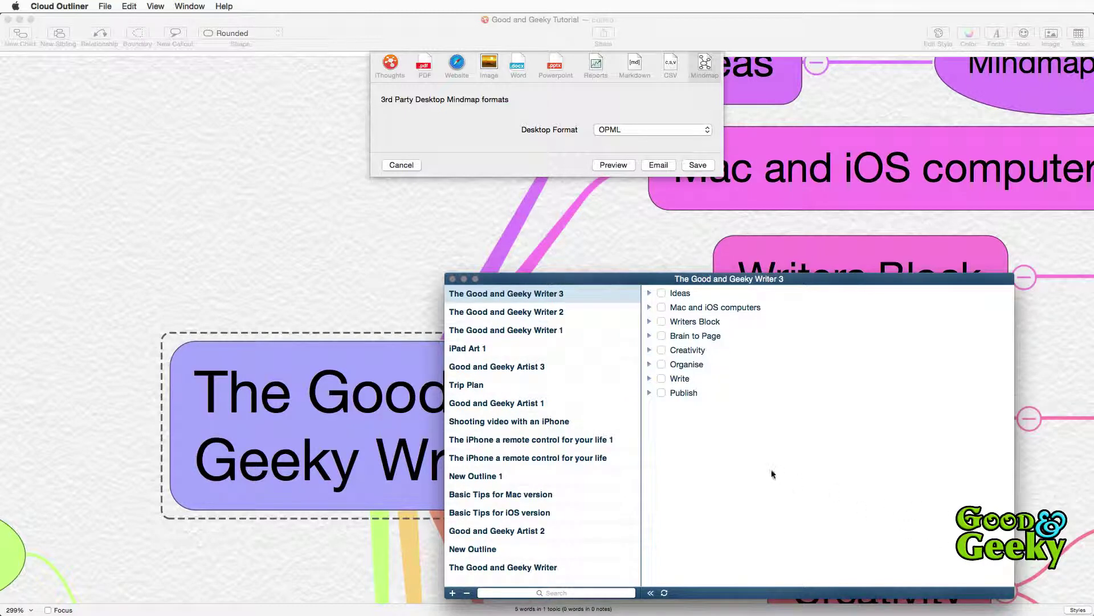
Step: Save the map's OPML export into the Text Lovely Text folder
{"action": "left_click", "coordinate": [525, 151]}
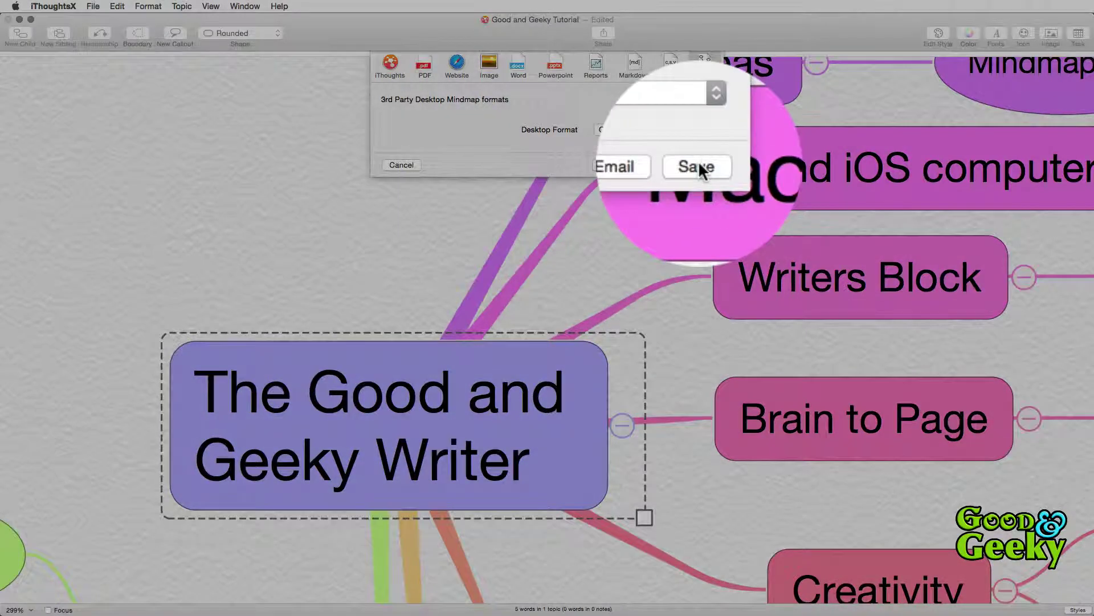
{"action": "left_click", "coordinate": [699, 165]}
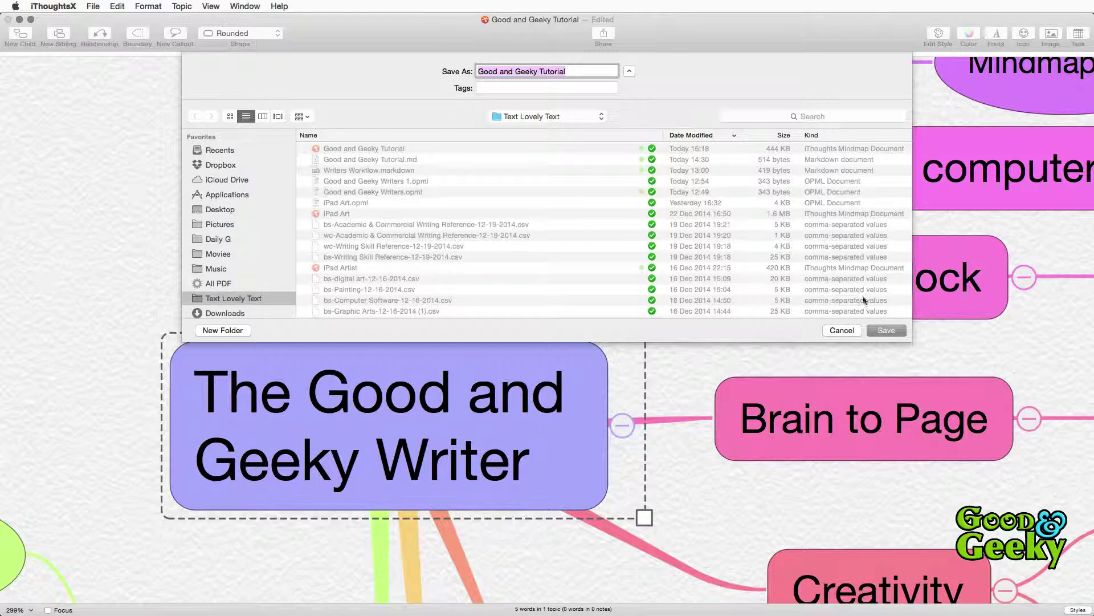
{"action": "left_click", "coordinate": [885, 333]}
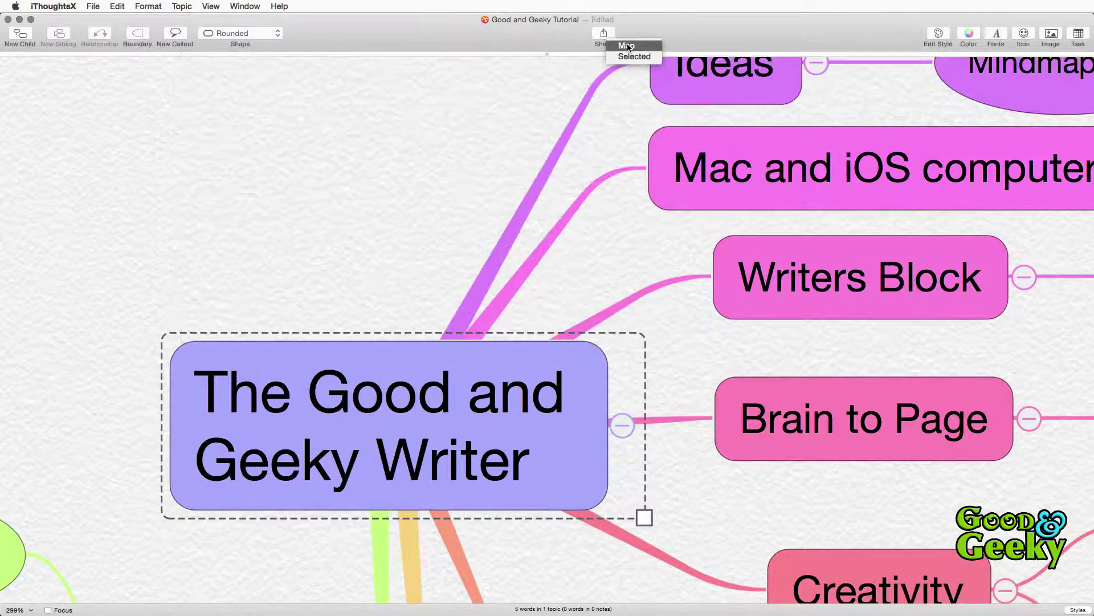
Step: Export the whole map as Markdown and bring up its save dialog
{"action": "left_click", "coordinate": [604, 34]}
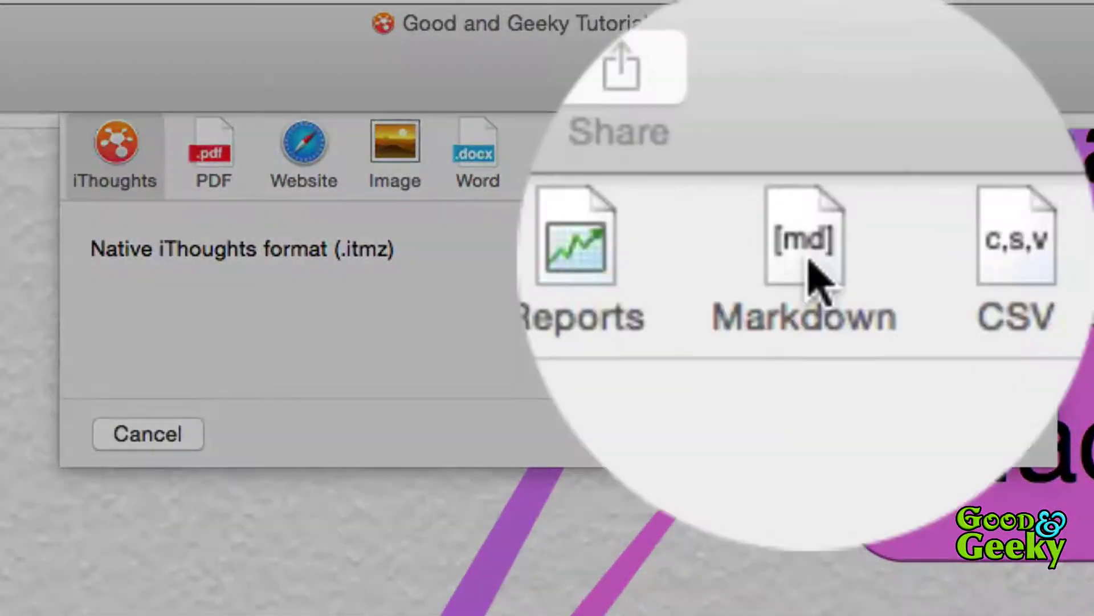
{"action": "left_click", "coordinate": [806, 150]}
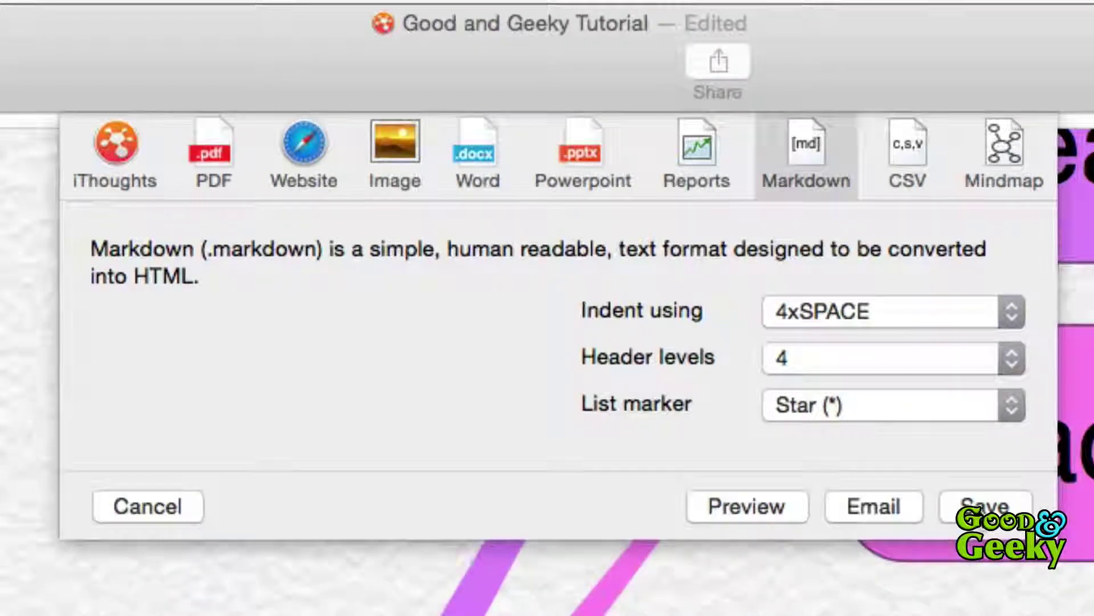
{"action": "left_click", "coordinate": [976, 515]}
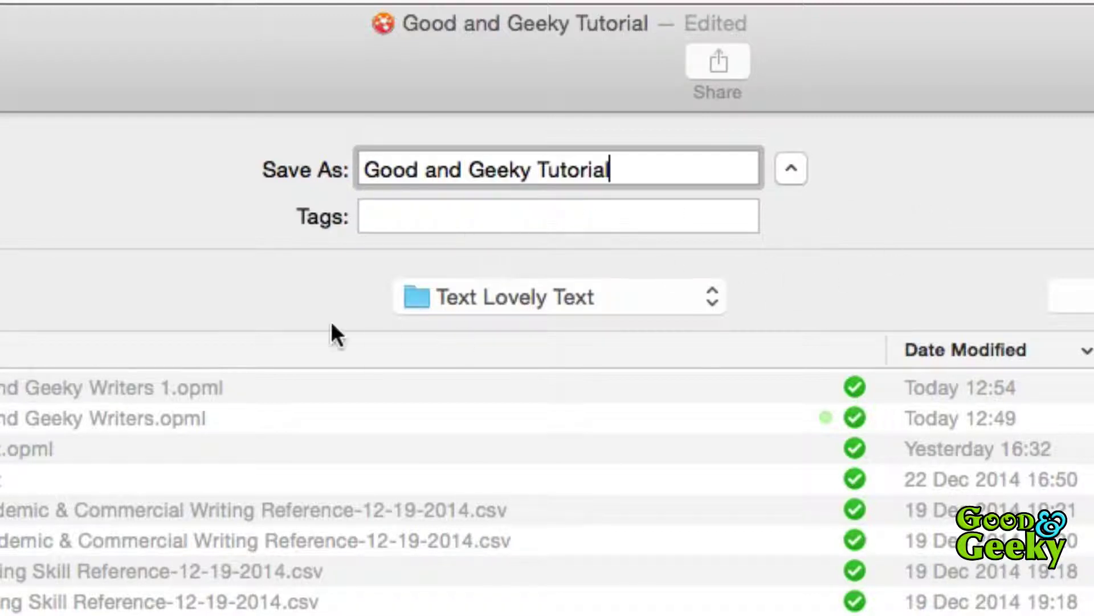
Step: Tag the file 'Good and Geeky' and 'Writing', then save it as Good and Geeky Tutorial.markdown
{"action": "left_click", "coordinate": [436, 220]}
{"action": "type", "text": "g"}
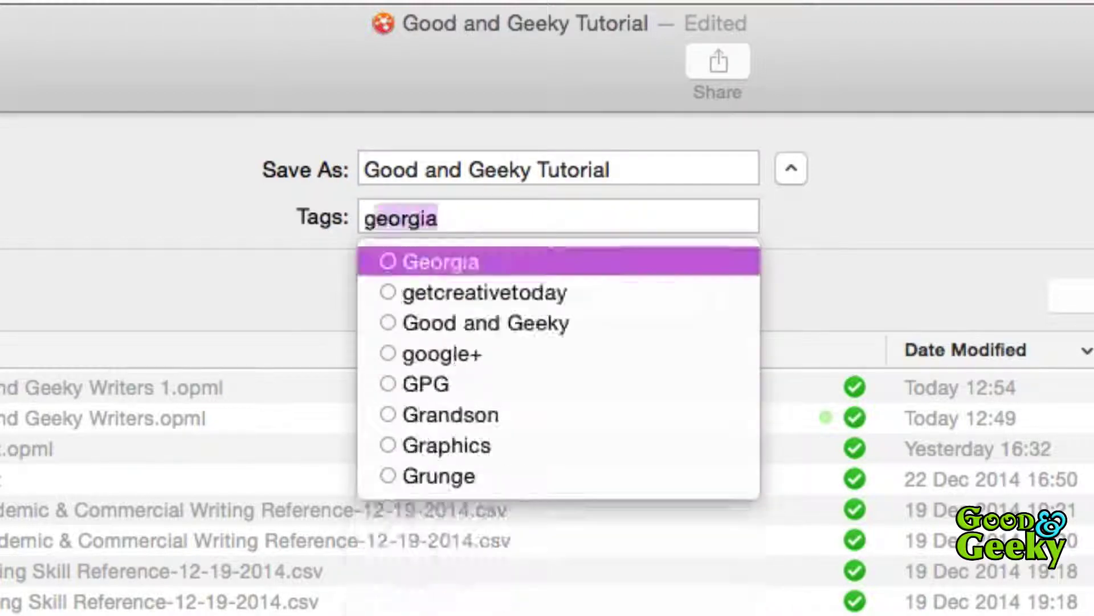
{"action": "type", "text": "oo"}
{"action": "key", "text": "Return"}
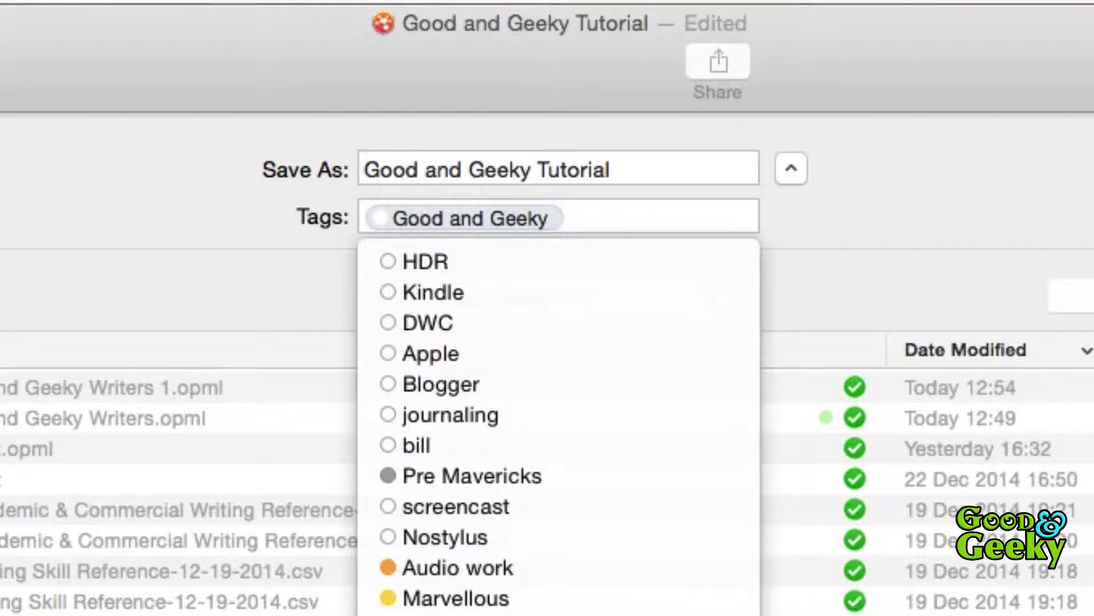
{"action": "type", "text": "writing"}
{"action": "key", "text": "Return"}
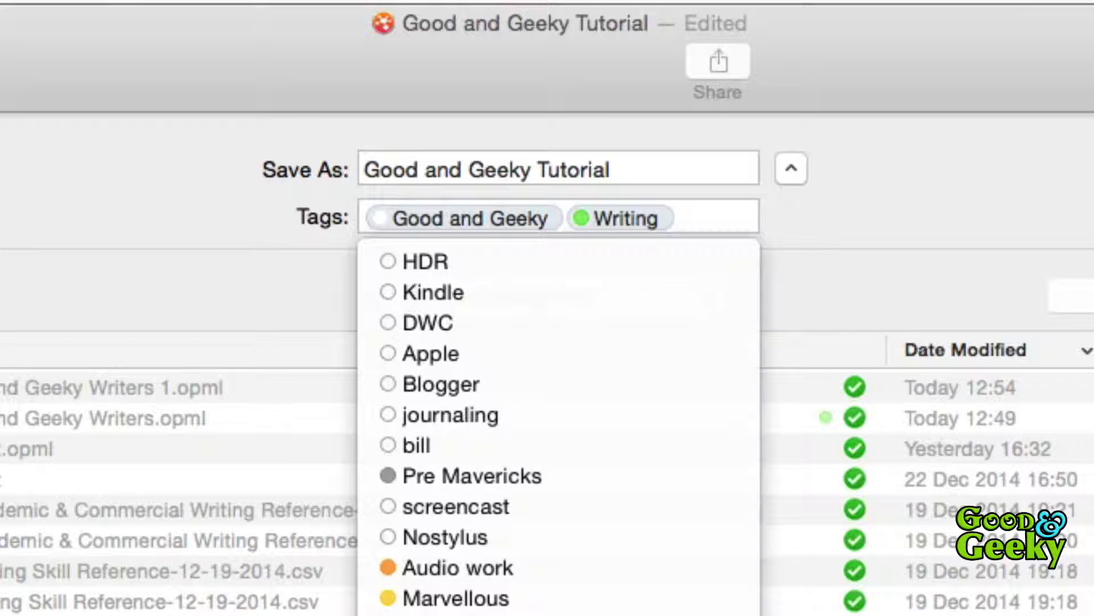
{"action": "left_click", "coordinate": [1017, 176]}
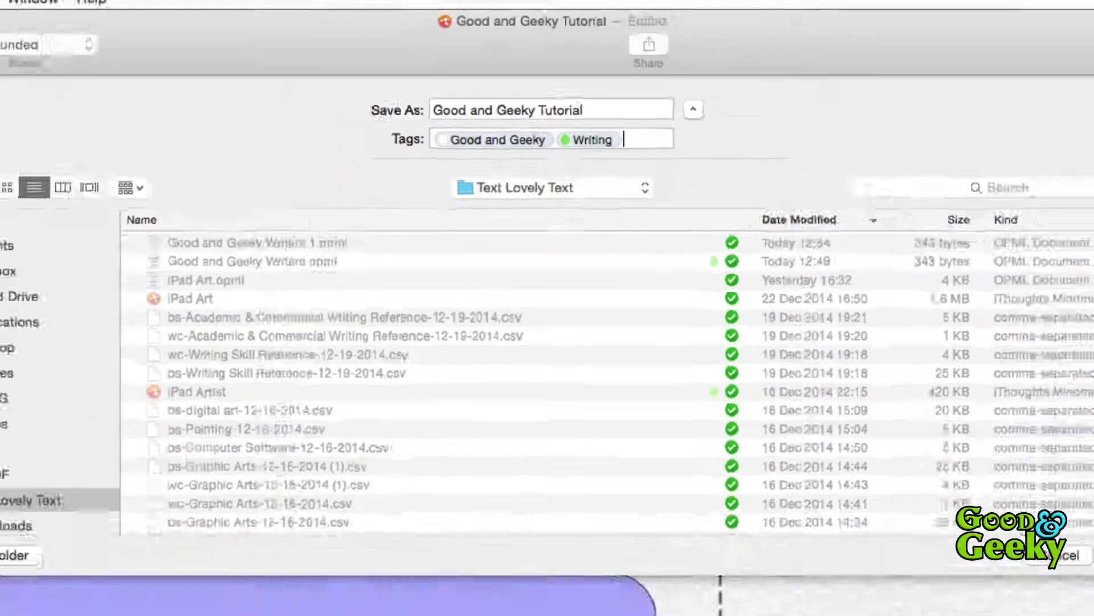
{"action": "key", "text": "Return"}
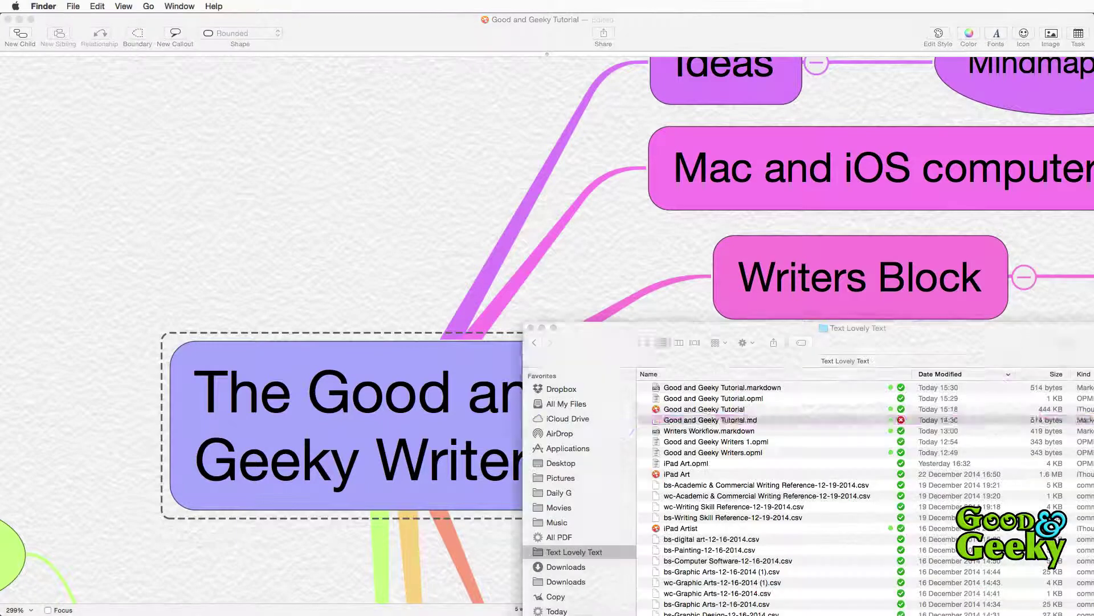
Step: Centre the Text Lovely Text window and inspect the new .opml and .markdown files
{"action": "left_click_drag", "start_coordinate": [887, 332], "coordinate": [575, 146]}
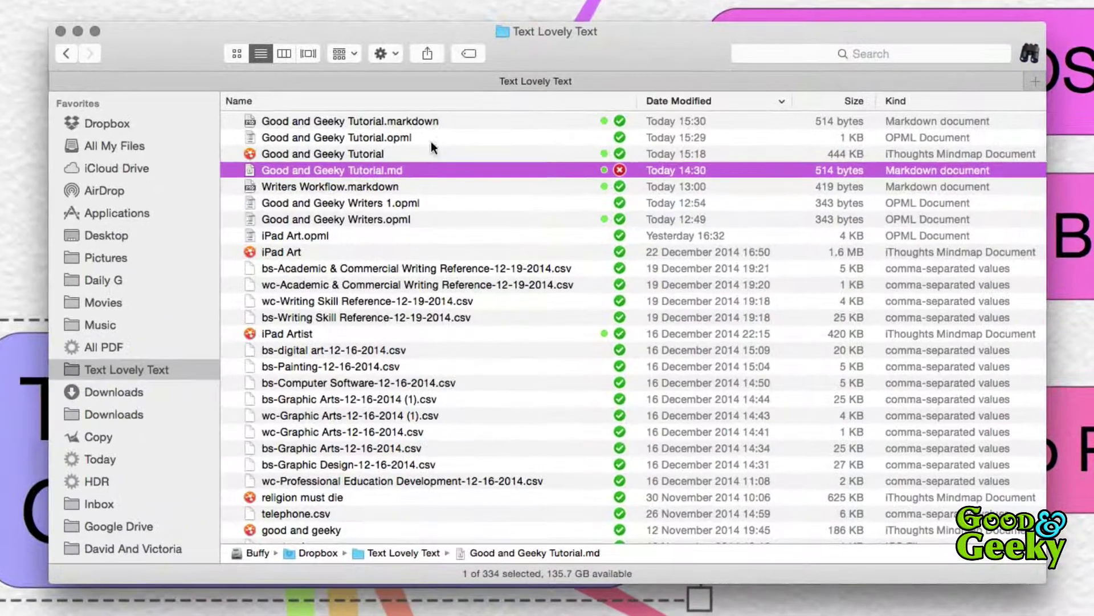
{"action": "left_click", "coordinate": [432, 139]}
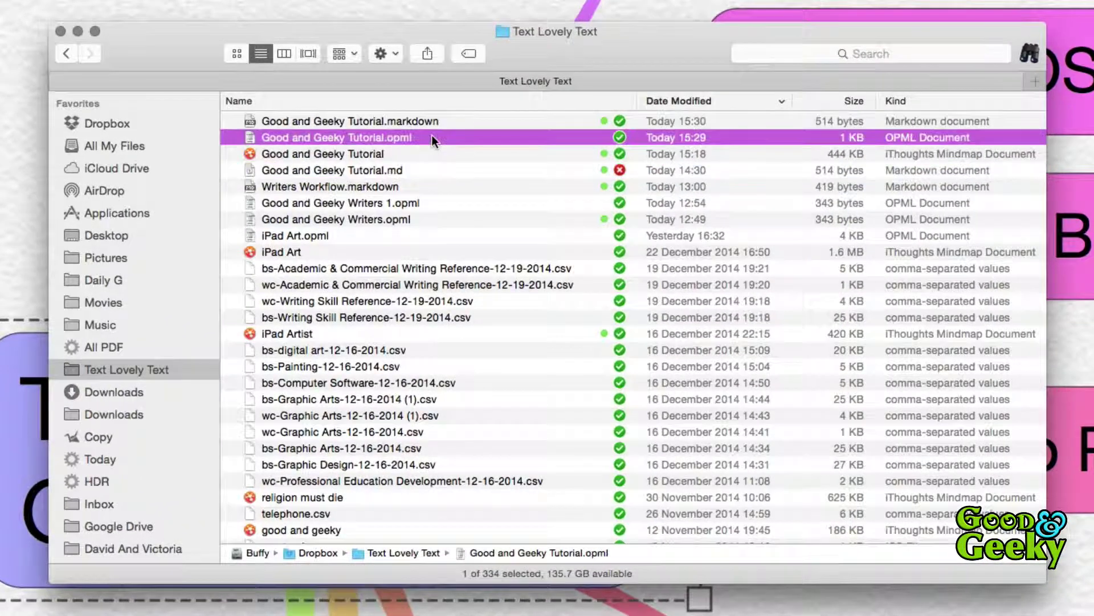
{"action": "left_click", "coordinate": [450, 121]}
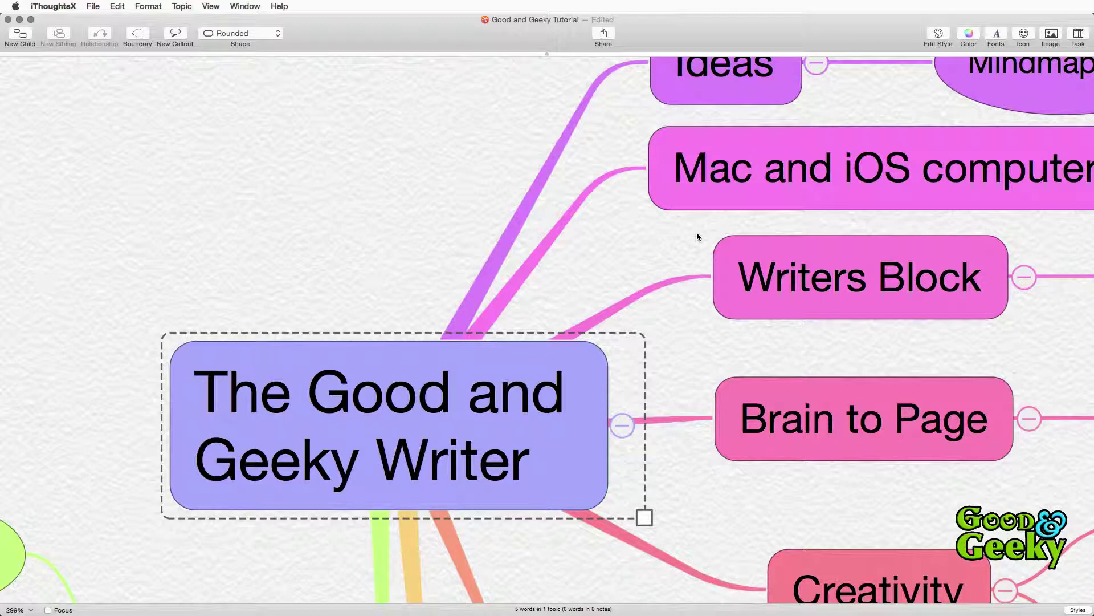
Step: Review the Good and Geeky Tutorial Markdown rendered in Marked 2 and reveal its export formats
{"action": "key", "text": "super+Tab"}
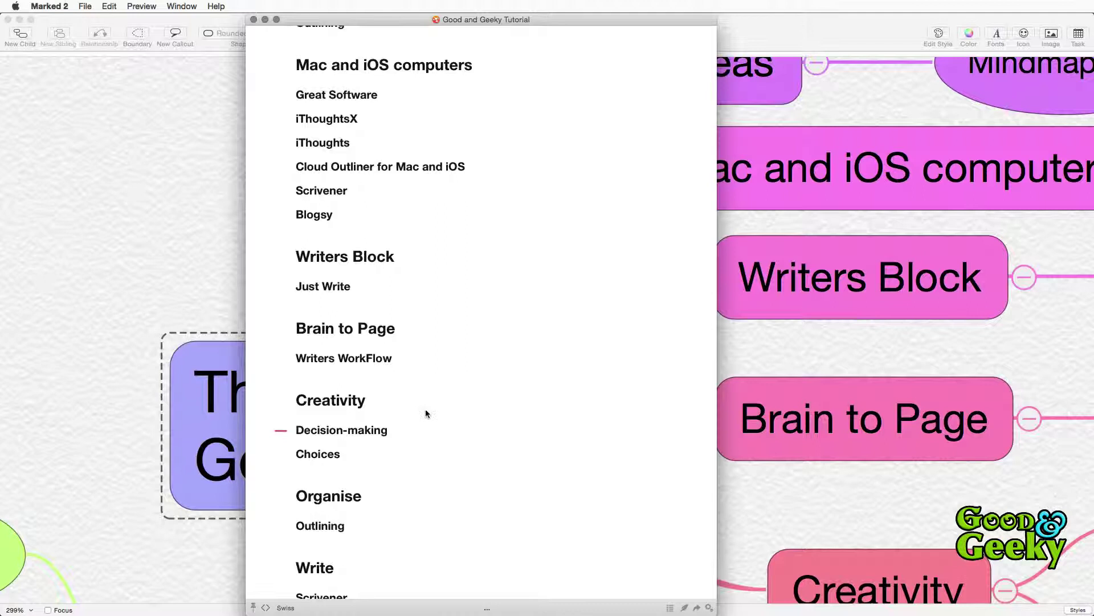
{"action": "scroll", "coordinate": [425, 404], "scroll_direction": "down", "scroll_amount": 5}
{"action": "scroll", "coordinate": [425, 404], "scroll_direction": "down", "scroll_amount": 3}
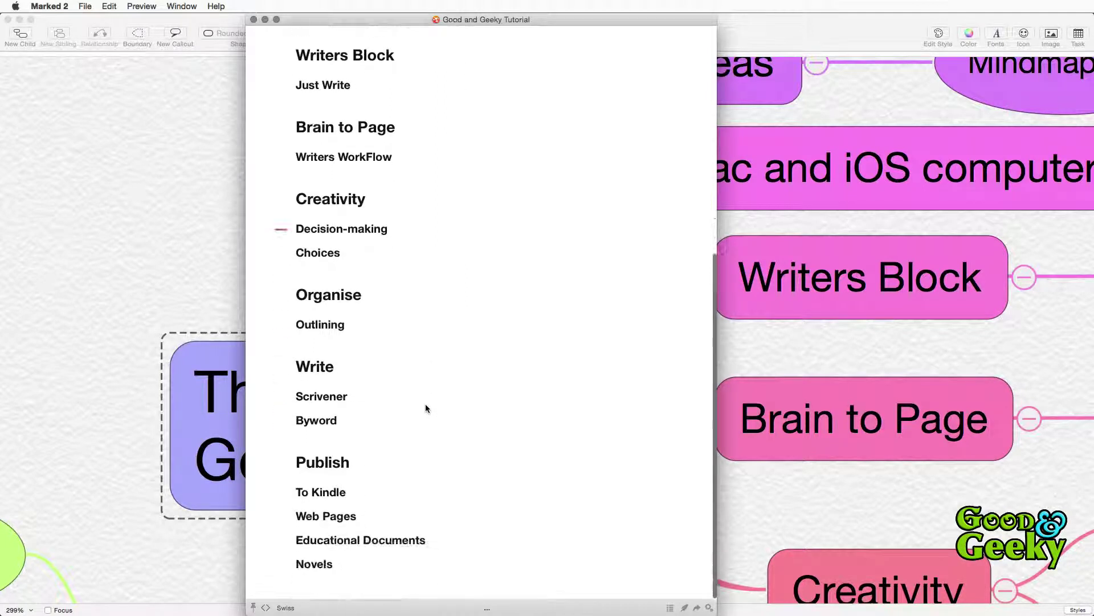
{"action": "scroll", "coordinate": [425, 403], "scroll_direction": "up", "scroll_amount": 6}
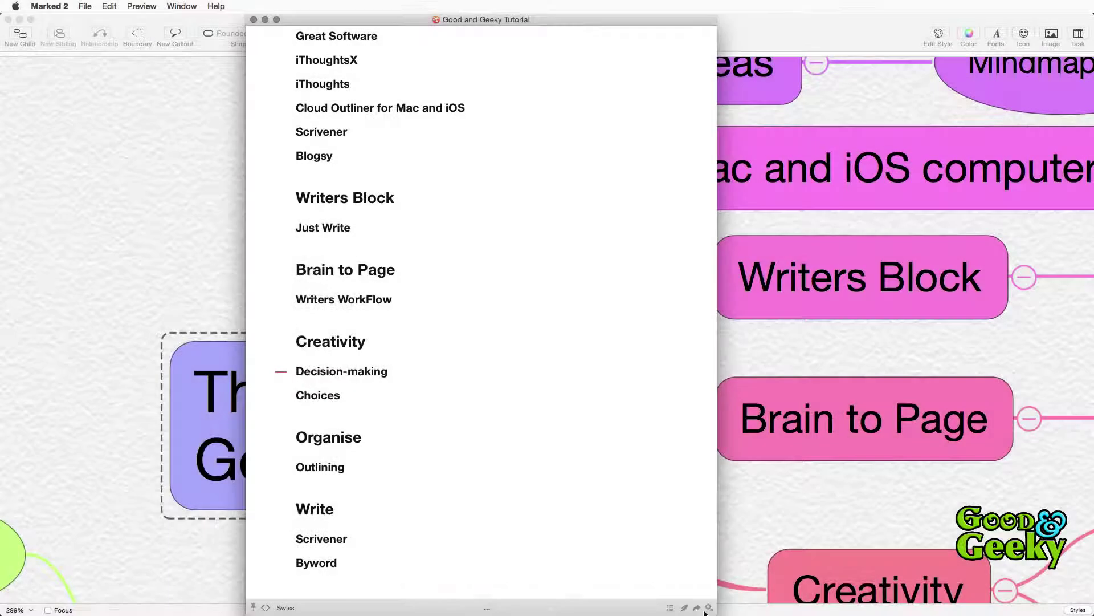
{"action": "left_click", "coordinate": [697, 609]}
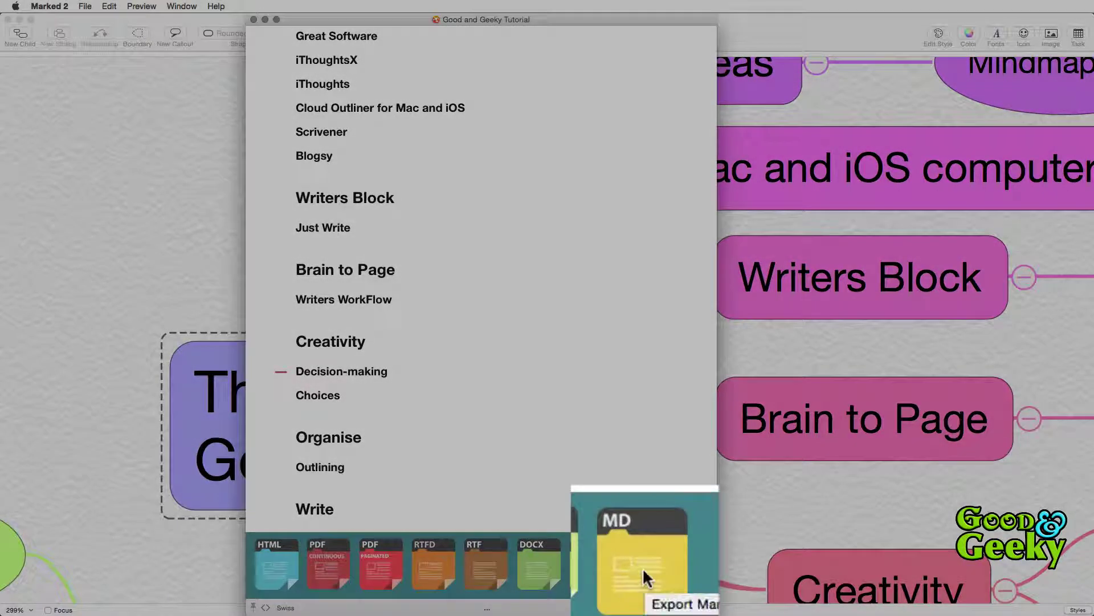
Step: Export the preview as Good and Geeky Tutorial.md to Text Lovely Text, replacing the existing copy
{"action": "left_click", "coordinate": [642, 567]}
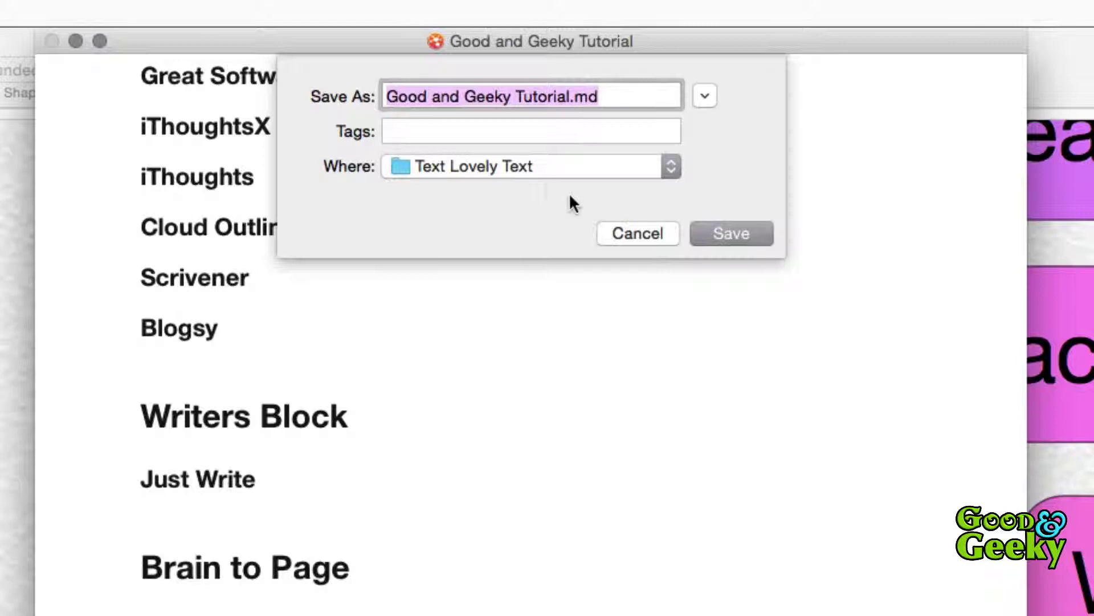
{"action": "left_click", "coordinate": [723, 234]}
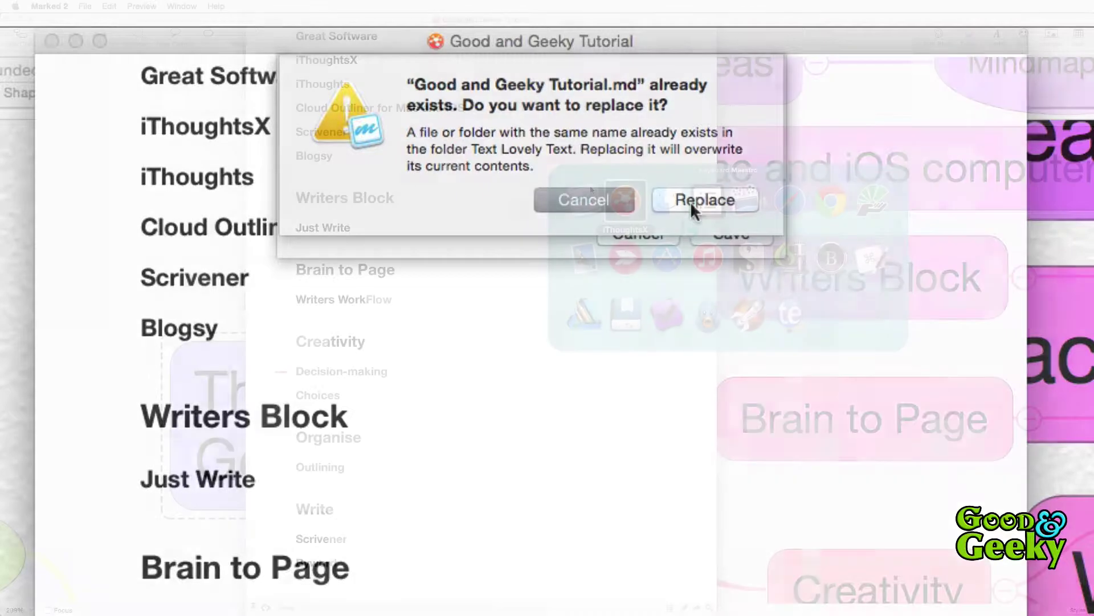
{"action": "left_click", "coordinate": [690, 201]}
{"action": "left_click", "coordinate": [673, 208]}
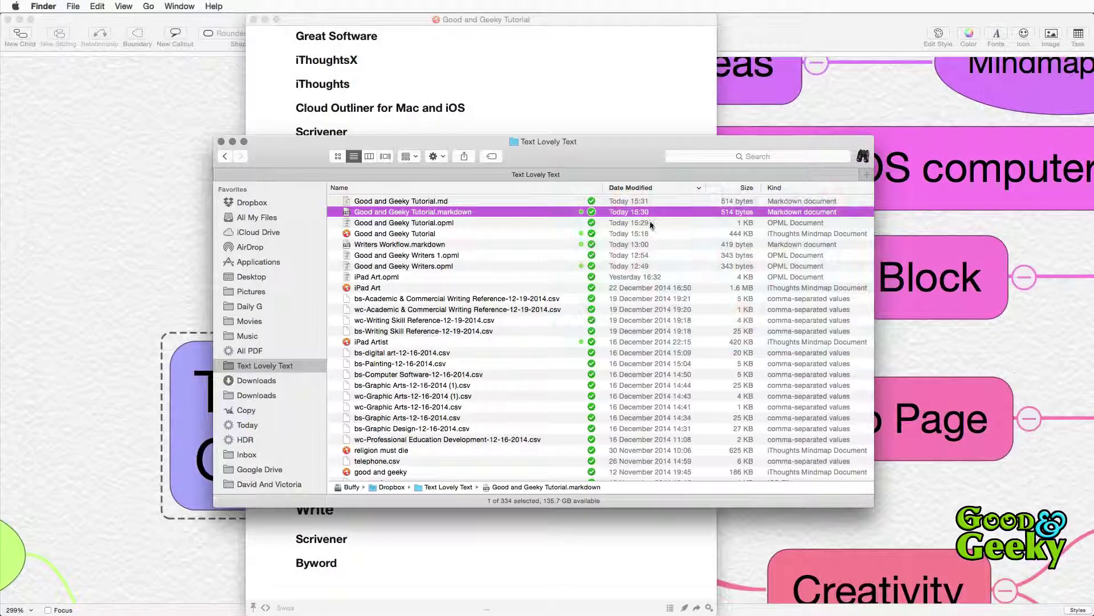
{"action": "left_click", "coordinate": [466, 201]}
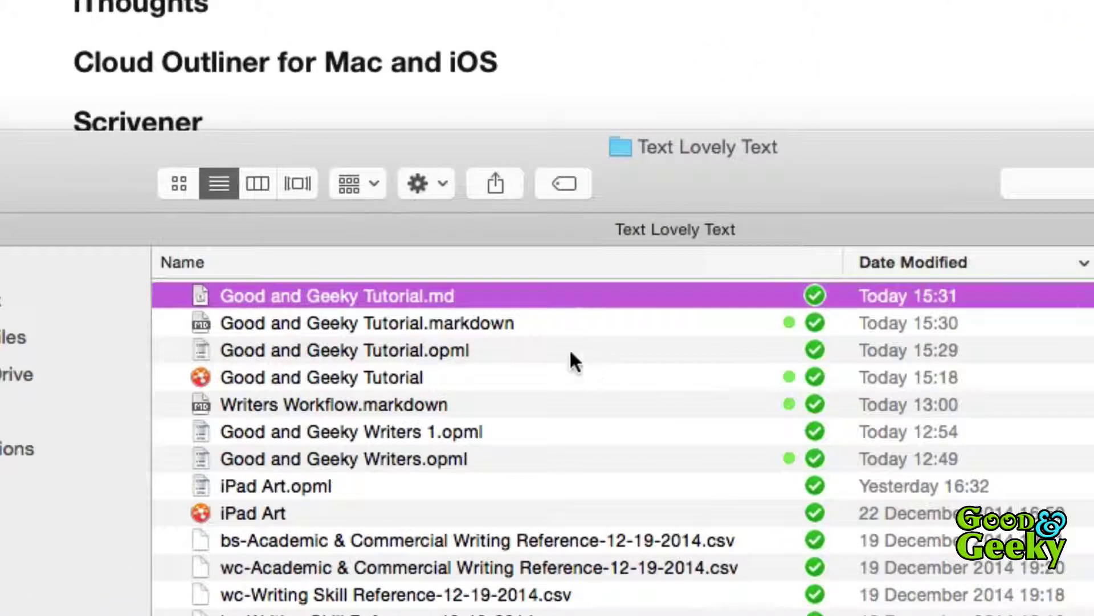
{"action": "left_click", "coordinate": [545, 324]}
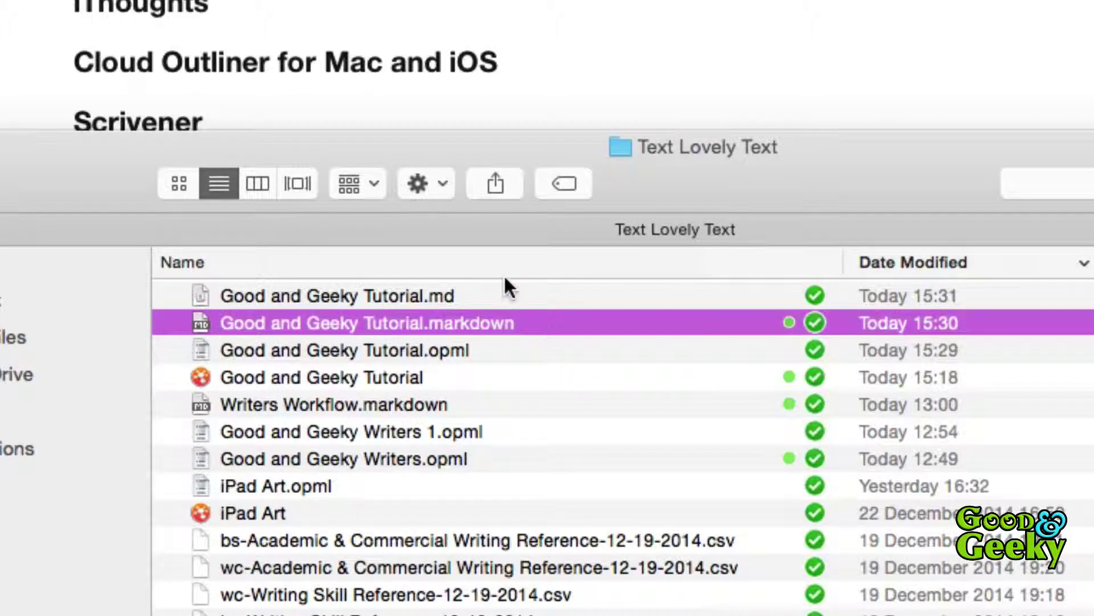
{"action": "left_click", "coordinate": [484, 301]}
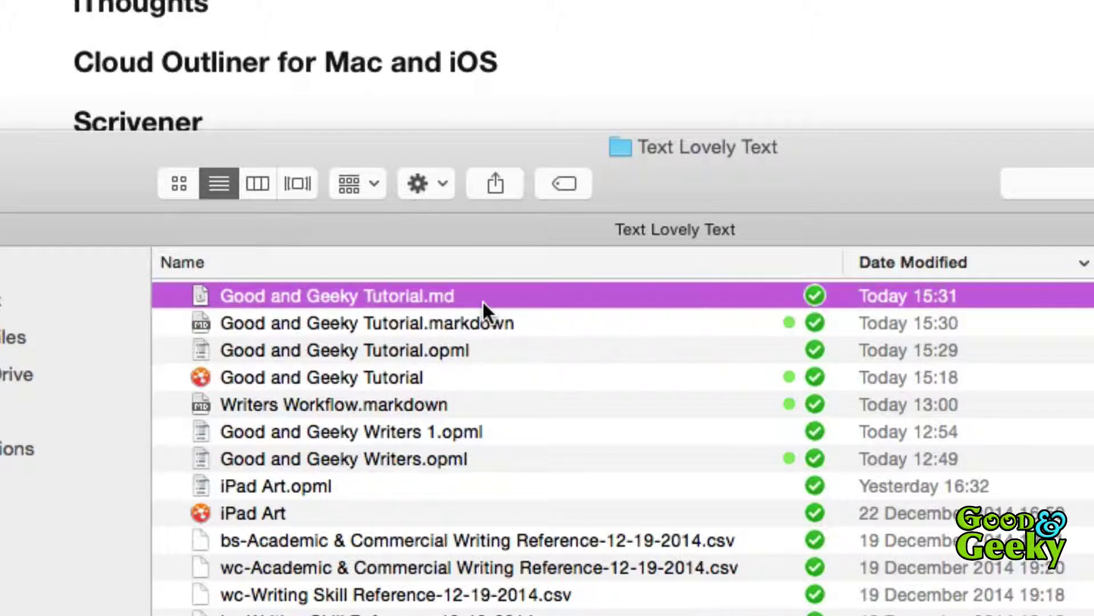